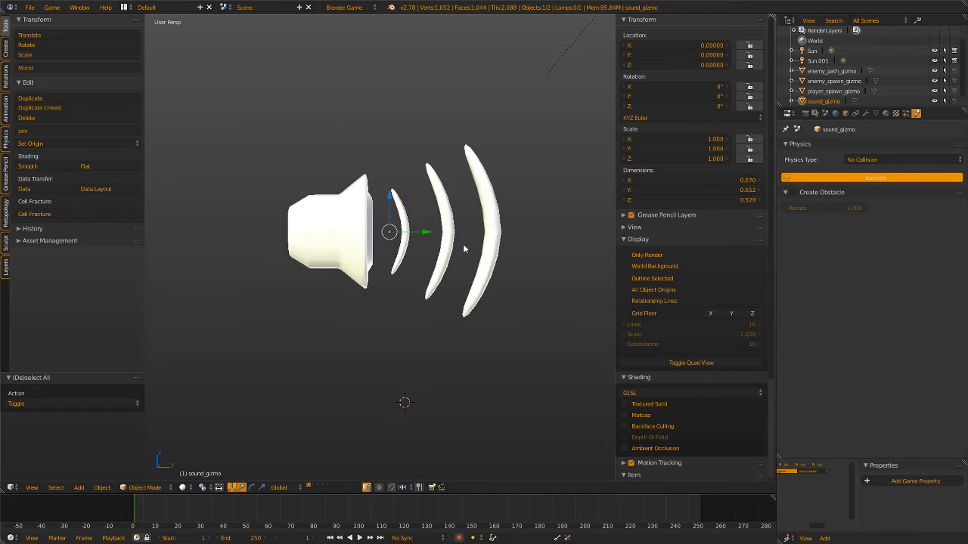
# Examine the speaker-shaped sound_gizmo model from several angles
pyautogui.press('a')
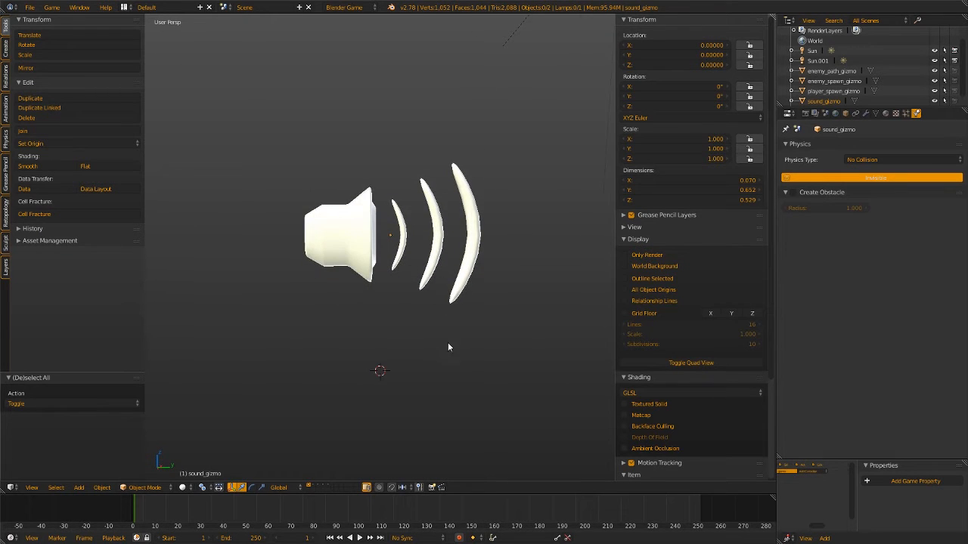
pyautogui.moveTo(437, 330); pyautogui.dragTo(377, 284, button='middle')
pyautogui.rightClick(456, 262)
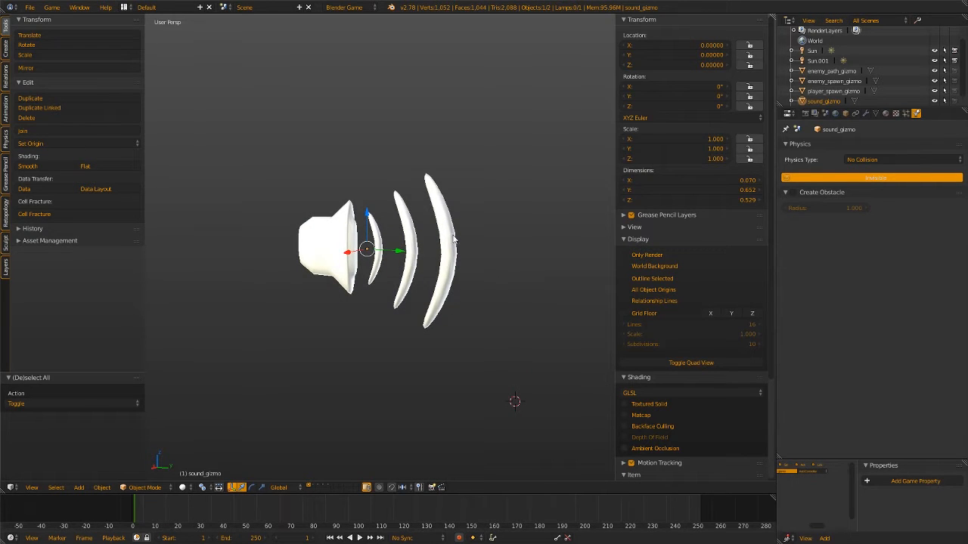
pyautogui.scroll(-3, 353, 378)
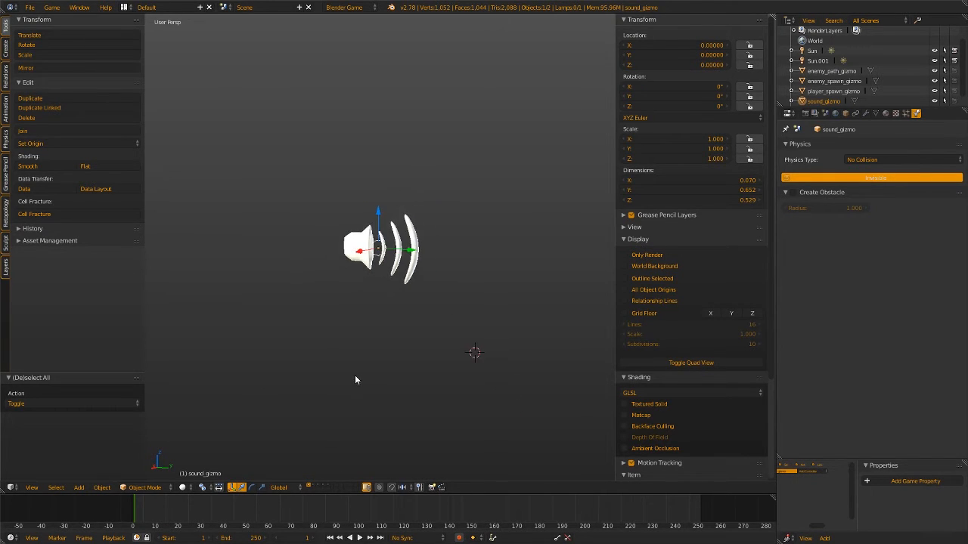
pyautogui.moveTo(385, 324)
pyautogui.mouseDown(button='middle')
pyautogui.moveTo(445, 332)
pyautogui.moveTo(435, 325)
pyautogui.moveTo(391, 335)
pyautogui.moveTo(408, 331)
pyautogui.moveTo(398, 352)
pyautogui.moveTo(390, 324)
pyautogui.mouseUp(button='middle')
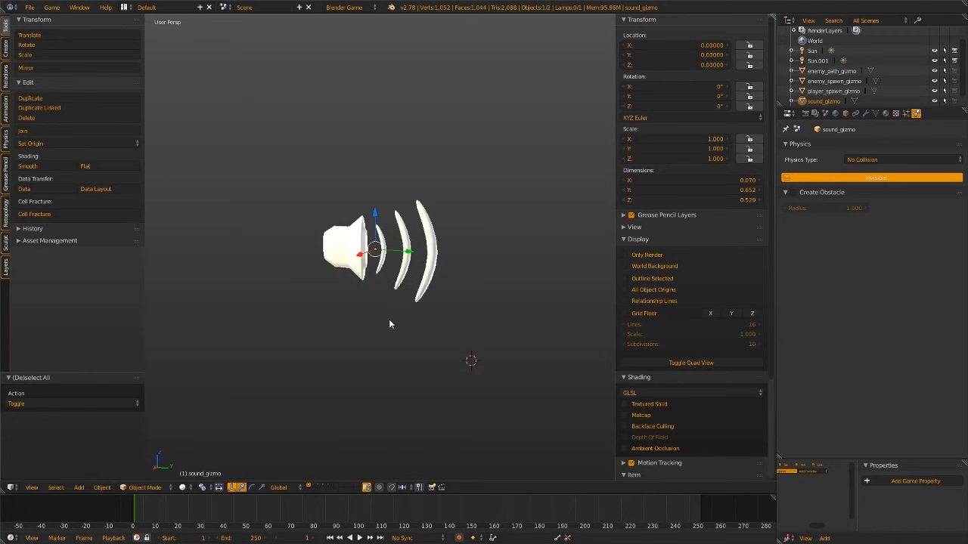
# Examine the player spawn, enemy spawn, enemy path and trigger gizmos by showing their layers one after another
pyautogui.click(311, 487)
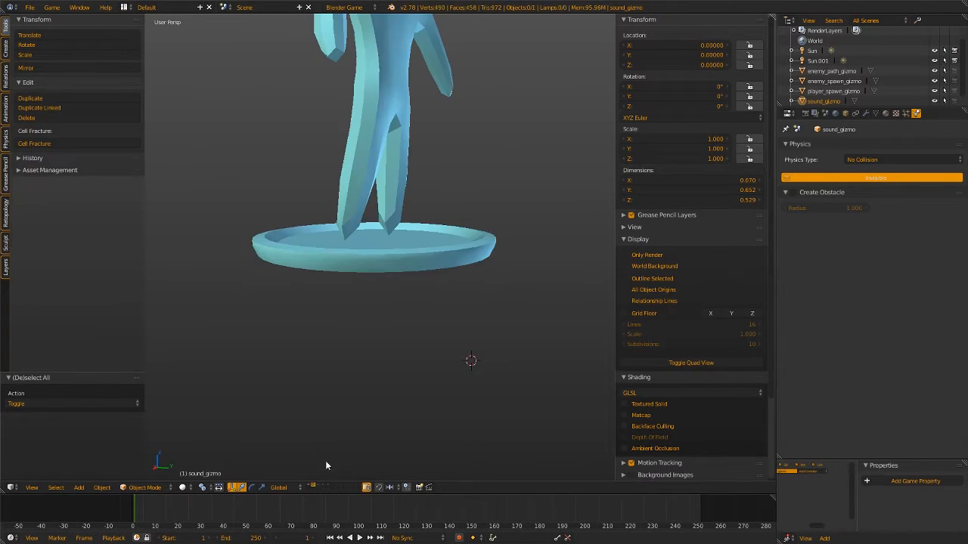
pyautogui.scroll(-2, 373, 334)
pyautogui.moveTo(373, 334); pyautogui.dragTo(352, 311, button='middle')
pyautogui.click(323, 488)
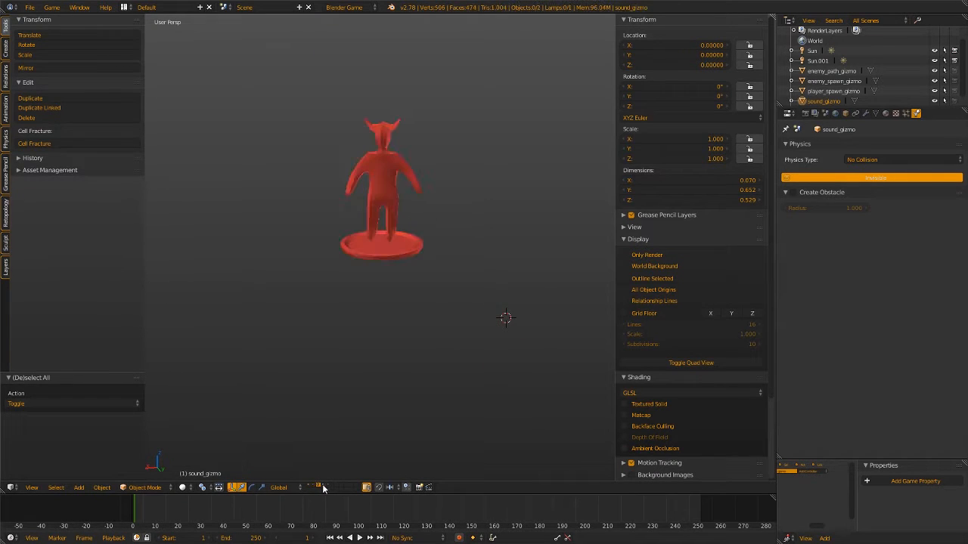
pyautogui.click(326, 488)
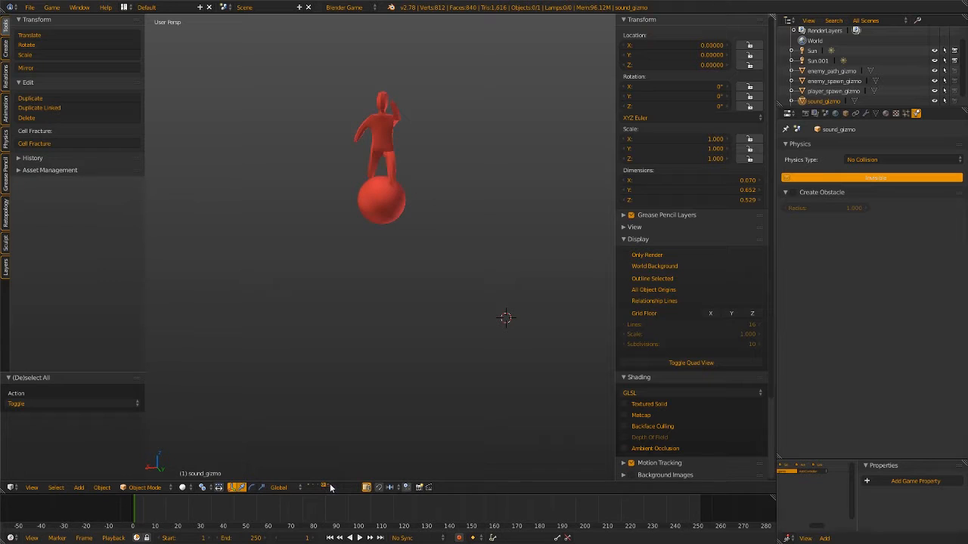
pyautogui.click(329, 488)
pyautogui.scroll(-6, 334, 355)
pyautogui.moveTo(358, 358); pyautogui.dragTo(409, 247, button='middle')
pyautogui.rightClick(442, 233)
pyautogui.scroll(2, 413, 240)
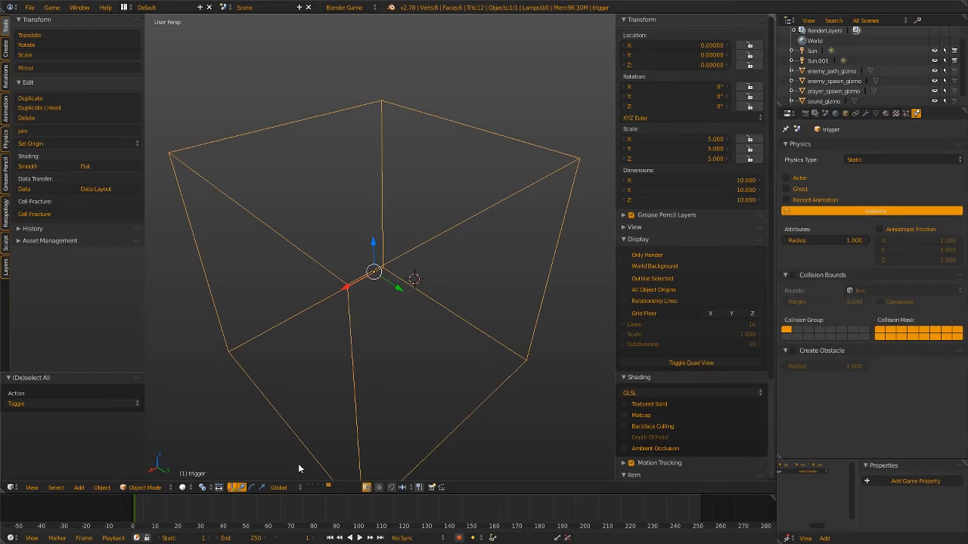
# Return to the layer with the sound gizmo and examine the model from different angles and distances
pyautogui.click(308, 488)
pyautogui.scroll(4, 397, 343)
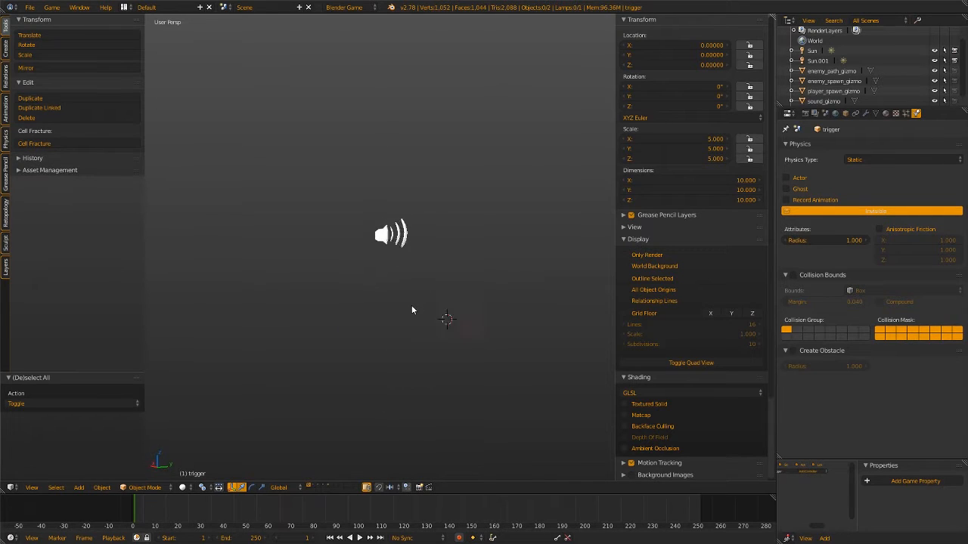
pyautogui.moveTo(420, 325); pyautogui.dragTo(417, 303, button='middle')
pyautogui.scroll(-2, 403, 303)
pyautogui.scroll(2, 432, 291)
pyautogui.scroll(1, 425, 300)
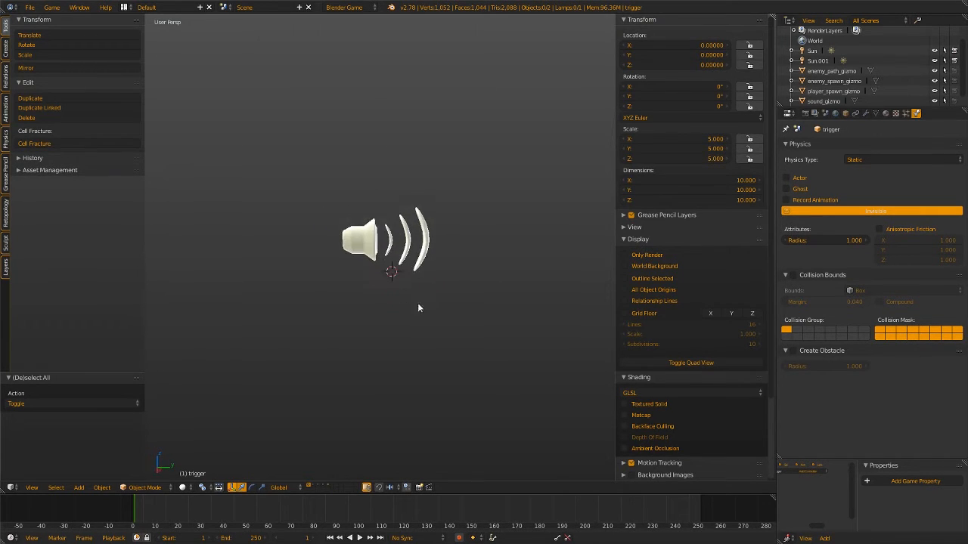
pyautogui.rightClick(364, 238)
pyautogui.moveTo(453, 259); pyautogui.dragTo(420, 257, button='middle')
pyautogui.scroll(-3, 421, 257)
pyautogui.moveTo(462, 292); pyautogui.dragTo(340, 287, button='middle')
pyautogui.scroll(2, 484, 278)
pyautogui.scroll(2, 471, 296)
pyautogui.scroll(-4, 468, 295)
pyautogui.scroll(3, 481, 259)
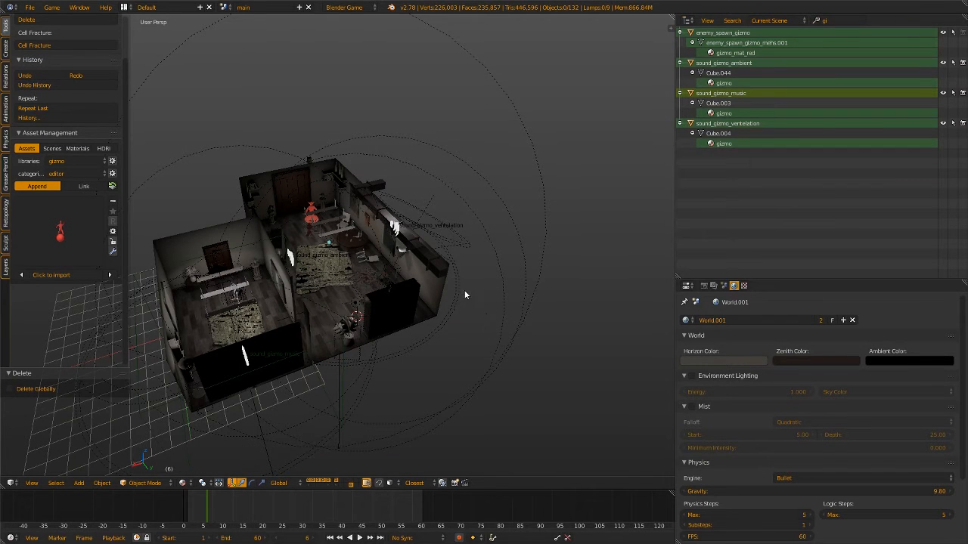
# Examine the sound gizmos and their surroundings throughout the two-room level
pyautogui.moveTo(465, 291); pyautogui.dragTo(496, 255, button='middle')
pyautogui.rightClick(367, 210)
pyautogui.moveTo(406, 210)
pyautogui.mouseDown(button='middle')
pyautogui.moveTo(420, 232)
pyautogui.moveTo(437, 207)
pyautogui.moveTo(417, 247)
pyautogui.moveTo(452, 346)
pyautogui.moveTo(432, 277)
pyautogui.moveTo(428, 340)
pyautogui.moveTo(382, 285)
pyautogui.moveTo(405, 261)
pyautogui.moveTo(411, 220)
pyautogui.moveTo(426, 214)
pyautogui.mouseUp(button='middle')
pyautogui.rightClick(437, 195)
pyautogui.rightClick(472, 339)
pyautogui.rightClick(317, 281)
pyautogui.rightClick(451, 190)
pyautogui.moveTo(501, 210)
pyautogui.mouseDown(button='middle')
pyautogui.moveTo(401, 270)
pyautogui.moveTo(413, 279)
pyautogui.moveTo(390, 292)
pyautogui.moveTo(392, 251)
pyautogui.moveTo(372, 245)
pyautogui.mouseUp(button='middle')
pyautogui.rightClick(393, 286)
pyautogui.scroll(2, 392, 251)
pyautogui.scroll(-3, 392, 250)
pyautogui.scroll(-3, 371, 244)
# Inspect the music_volume box and the sound_gizmo_music object beside it
pyautogui.rightClick(487, 143)
pyautogui.moveTo(486, 144); pyautogui.dragTo(620, 189, button='middle')
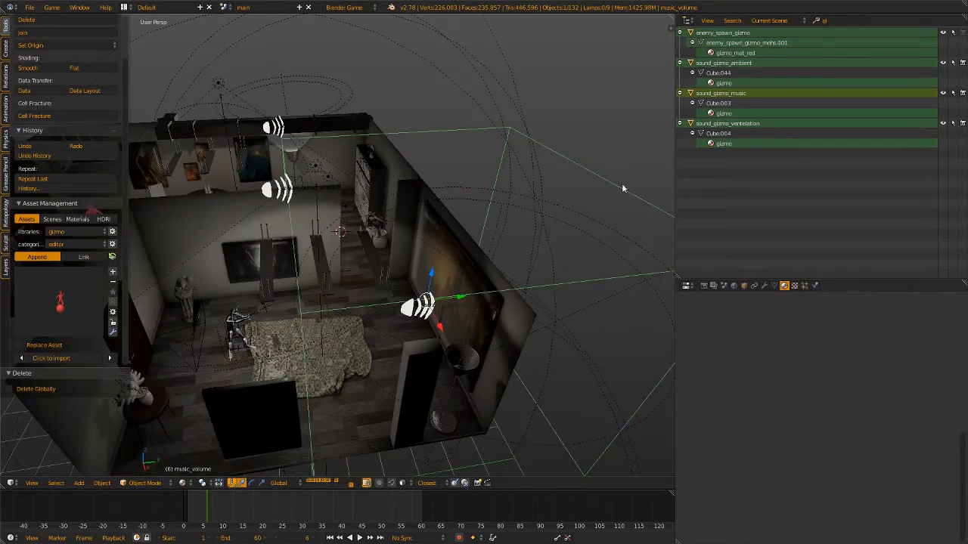
pyautogui.moveTo(295, 331); pyautogui.dragTo(345, 300, button='middle')
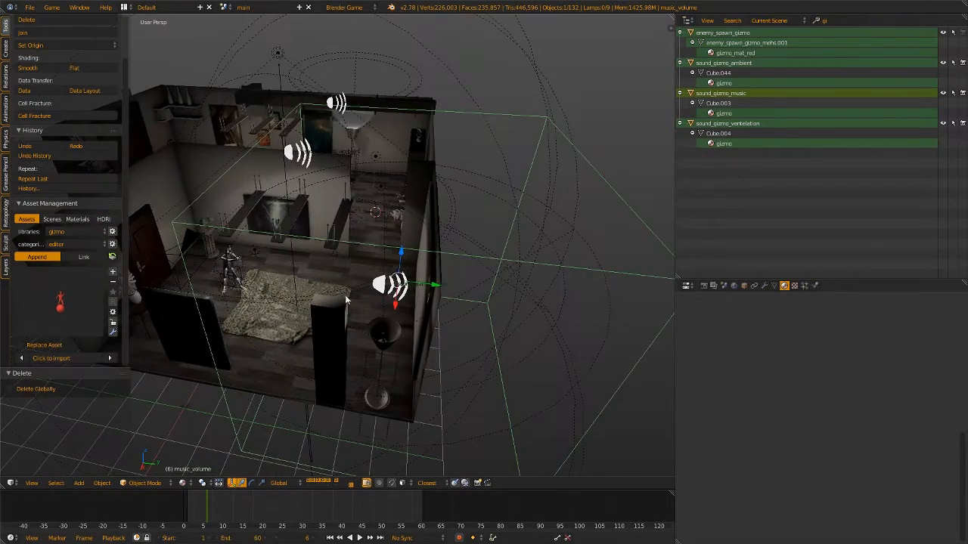
pyautogui.rightClick(385, 289)
pyautogui.scroll(5, 400, 311)
pyautogui.rightClick(442, 340)
pyautogui.scroll(-7, 443, 340)
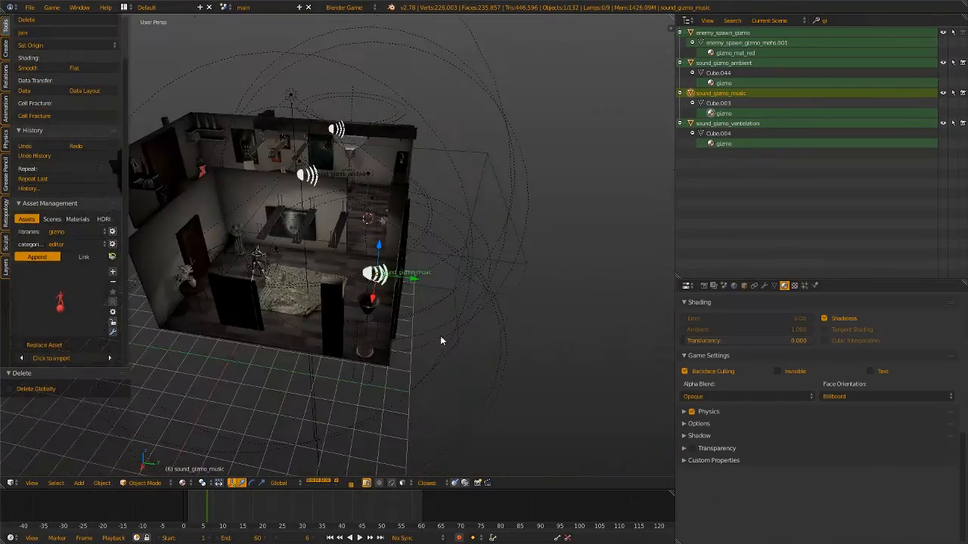
# Inspect the sound_gizmo_ambient object and the sound_gizmo_ventelation object at the ventilation shaft
pyautogui.moveTo(440, 336); pyautogui.dragTo(365, 228, button='middle')
pyautogui.scroll(5, 394, 252)
pyautogui.rightClick(394, 240)
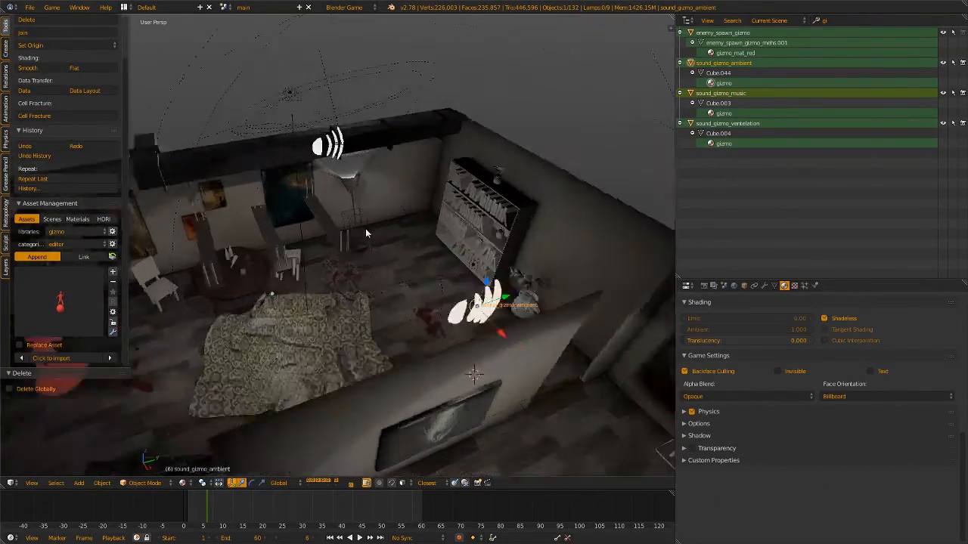
pyautogui.scroll(3, 365, 228)
pyautogui.rightClick(322, 97)
pyautogui.rightClick(323, 96)
pyautogui.keyDown('shift'); pyautogui.moveTo(332, 92); pyautogui.dragTo(451, 224, button='middle'); pyautogui.keyUp('shift')
pyautogui.scroll(-4, 384, 242)
pyautogui.scroll(3, 400, 233)
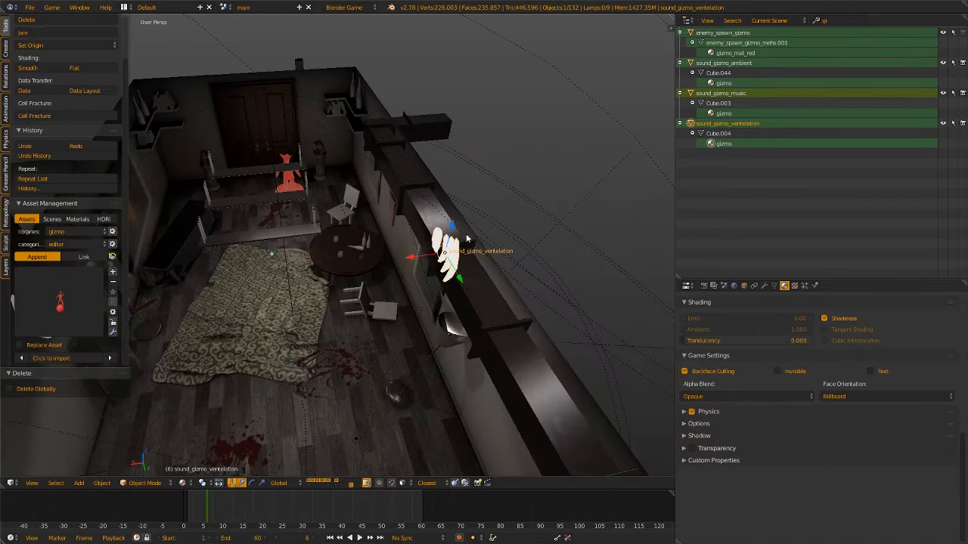
# Inspect the ventilation shaft and the floor lamp, and reselect the sound_gizmo_ventelation object
pyautogui.moveTo(351, 310); pyautogui.dragTo(388, 242, button='middle')
pyautogui.scroll(-5, 386, 351)
pyautogui.scroll(4, 436, 279)
pyautogui.rightClick(321, 155)
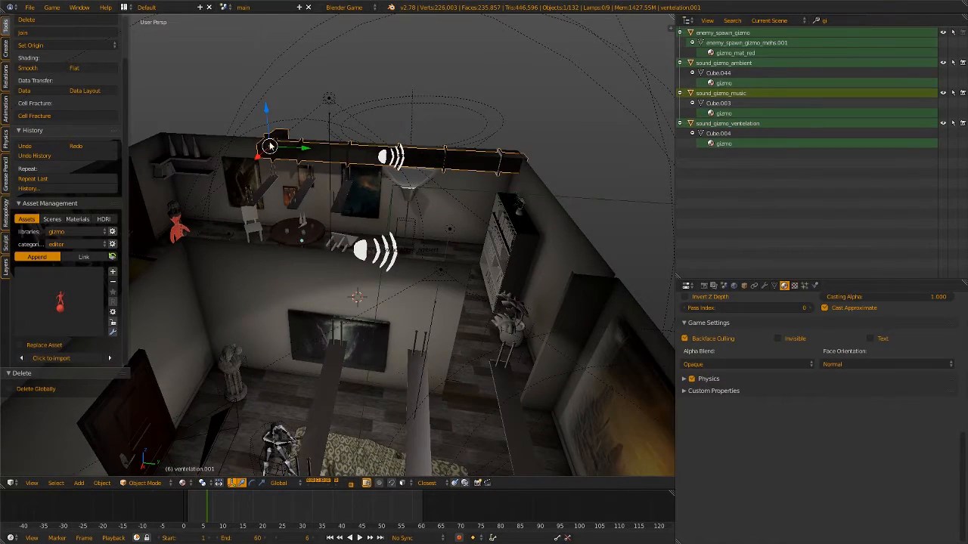
pyautogui.moveTo(482, 190); pyautogui.dragTo(421, 209, button='middle')
pyautogui.rightClick(421, 206)
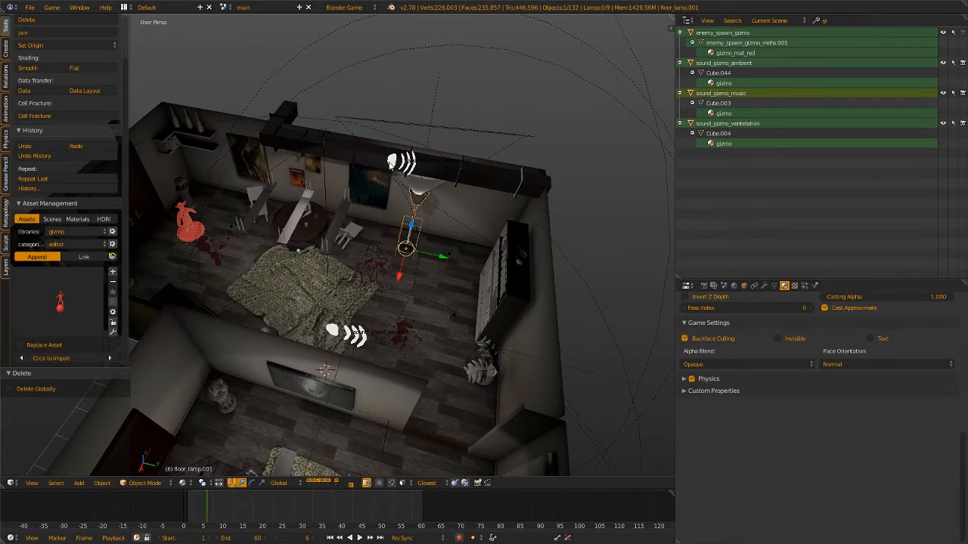
pyautogui.rightClick(393, 164)
pyautogui.rightClick(394, 164)
pyautogui.moveTo(429, 227); pyautogui.dragTo(416, 393, button='middle')
pyautogui.scroll(-3, 476, 341)
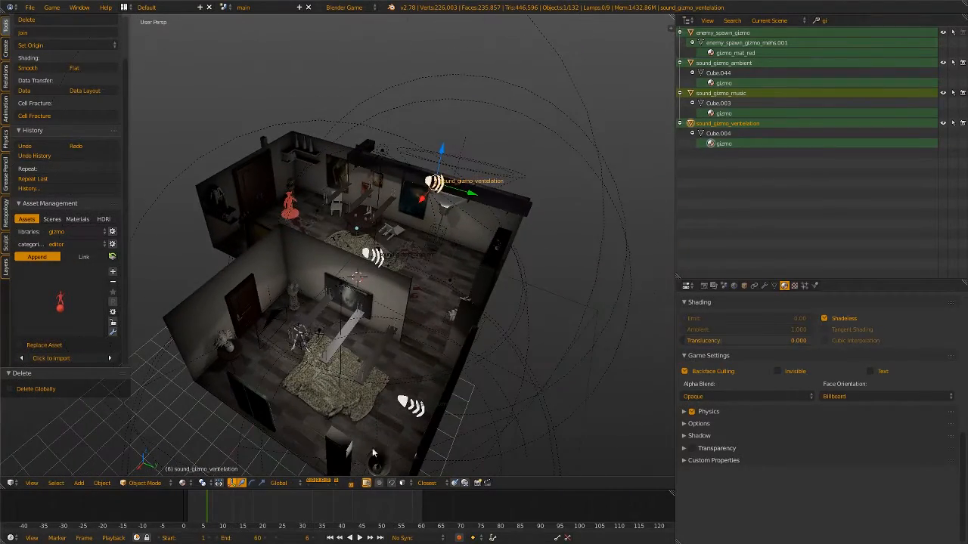
# Toggle the layer containing the sound gizmos and leave it hidden
pyautogui.keyDown('shift'); pyautogui.click(351, 484); pyautogui.keyUp('shift')
pyautogui.keyDown('shift'); pyautogui.click(352, 485); pyautogui.keyUp('shift')
pyautogui.keyDown('shift'); pyautogui.click(352, 485); pyautogui.keyUp('shift')
pyautogui.keyDown('shift'); pyautogui.click(351, 485); pyautogui.keyUp('shift')
pyautogui.keyDown('shift'); pyautogui.click(351, 485); pyautogui.keyUp('shift')
pyautogui.keyDown('shift'); pyautogui.click(351, 485); pyautogui.keyUp('shift')
pyautogui.keyDown('shift'); pyautogui.click(351, 485); pyautogui.keyUp('shift')
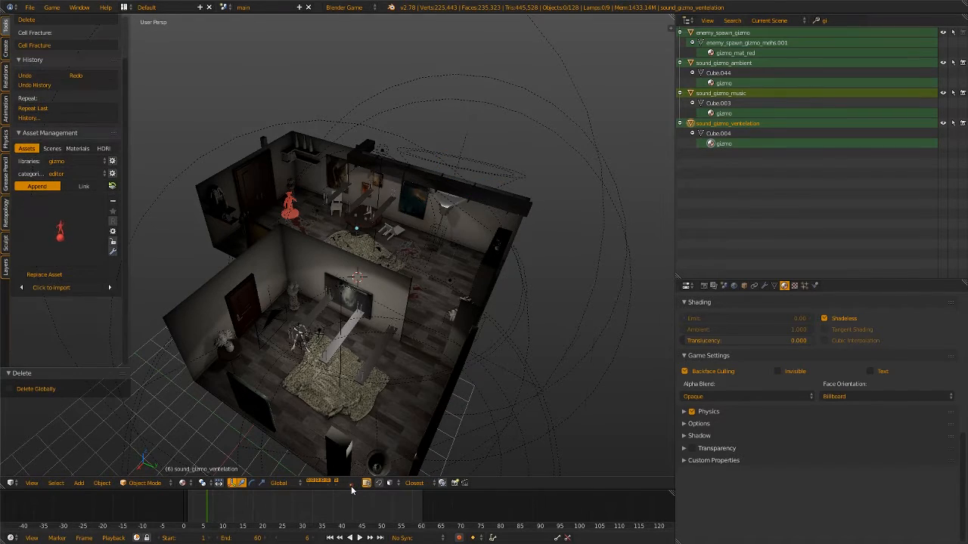
# Select the enemy spawn gizmo near the double door and frame it for closer viewing
pyautogui.moveTo(471, 291); pyautogui.dragTo(391, 329, button='middle')
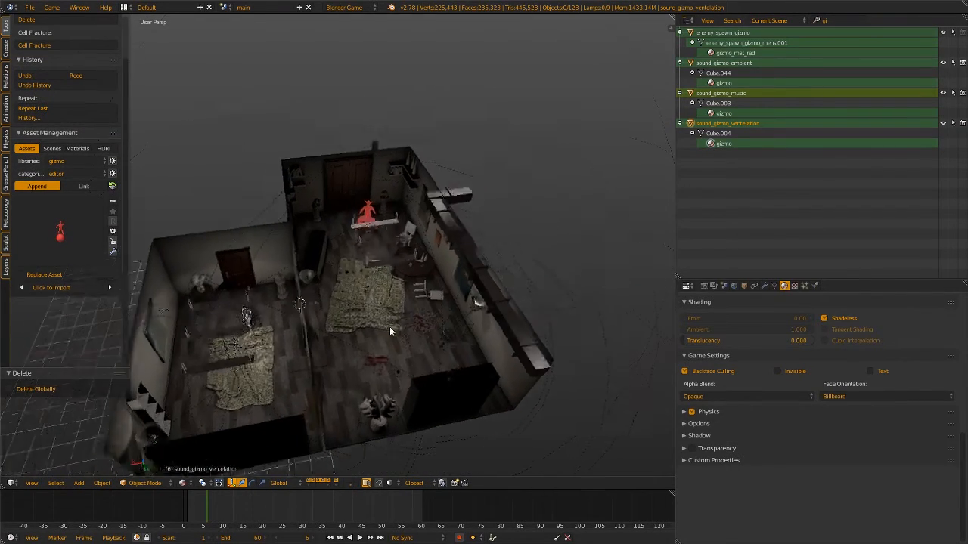
pyautogui.scroll(4, 382, 260)
pyautogui.keyDown('shift'); pyautogui.moveTo(382, 260); pyautogui.dragTo(406, 254, button='middle'); pyautogui.keyUp('shift')
pyautogui.scroll(2, 398, 272)
pyautogui.rightClick(376, 219)
pyautogui.press('KP_Decimal')
pyautogui.scroll(-3, 432, 295)
pyautogui.scroll(4, 509, 246)
# Examine the enemy spawn gizmo's horned figure and base disc from several sides, keeping it selected
pyautogui.moveTo(340, 306)
pyautogui.mouseDown()
pyautogui.moveTo(338, 321)
pyautogui.moveTo(338, 311)
pyautogui.mouseUp()
pyautogui.moveTo(327, 360); pyautogui.dragTo(460, 295)
pyautogui.moveTo(499, 294); pyautogui.dragTo(319, 237, button='middle')
pyautogui.press('a')
pyautogui.rightClick(414, 248)
pyautogui.scroll(-4, 414, 247)
pyautogui.scroll(2, 430, 254)
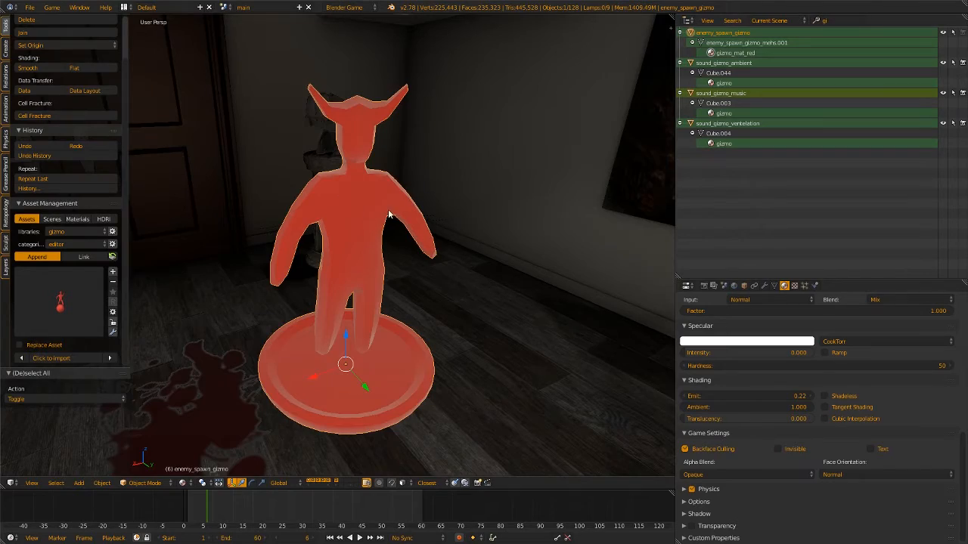
pyautogui.moveTo(388, 215); pyautogui.dragTo(397, 196, button='middle')
pyautogui.press('a')
pyautogui.rightClick(343, 174)
pyautogui.moveTo(343, 175); pyautogui.dragTo(353, 227, button='middle')
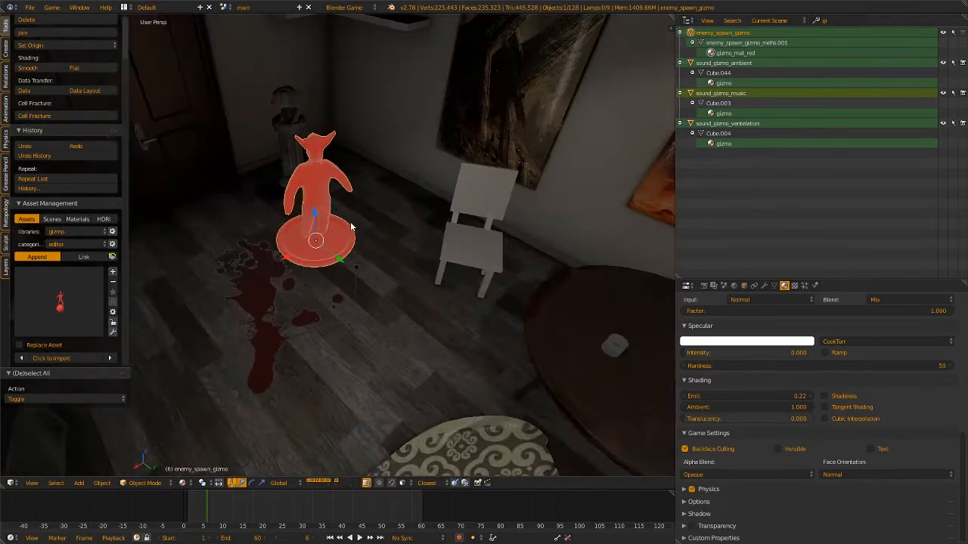
# Append the enemy path gizmo from the gizmo asset library and move it 2.887 along Y and 2.626 along X
pyautogui.click(71, 318)
pyautogui.click(61, 290)
pyautogui.click(40, 363)
pyautogui.scroll(-2, 317, 274)
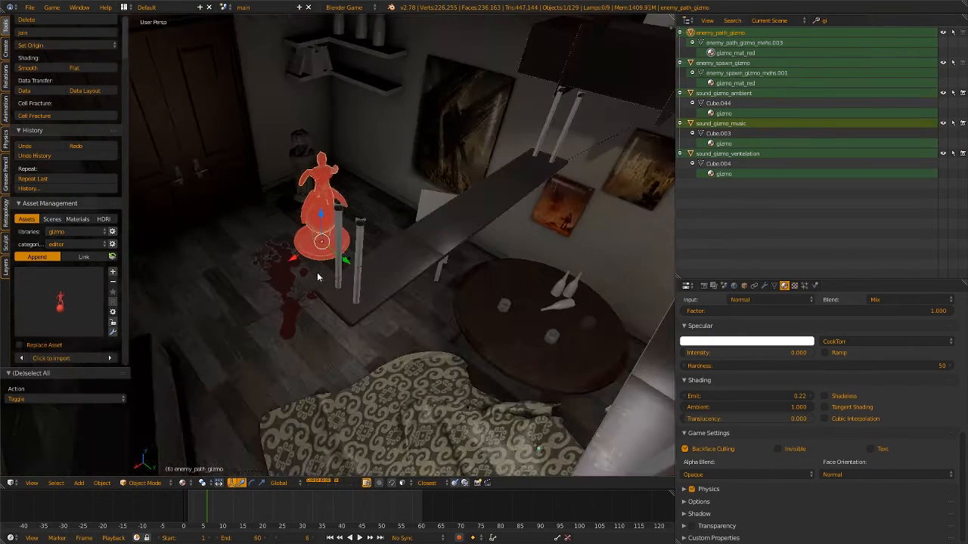
pyautogui.moveTo(342, 257); pyautogui.dragTo(418, 296)
pyautogui.moveTo(418, 295); pyautogui.dragTo(348, 248, button='middle')
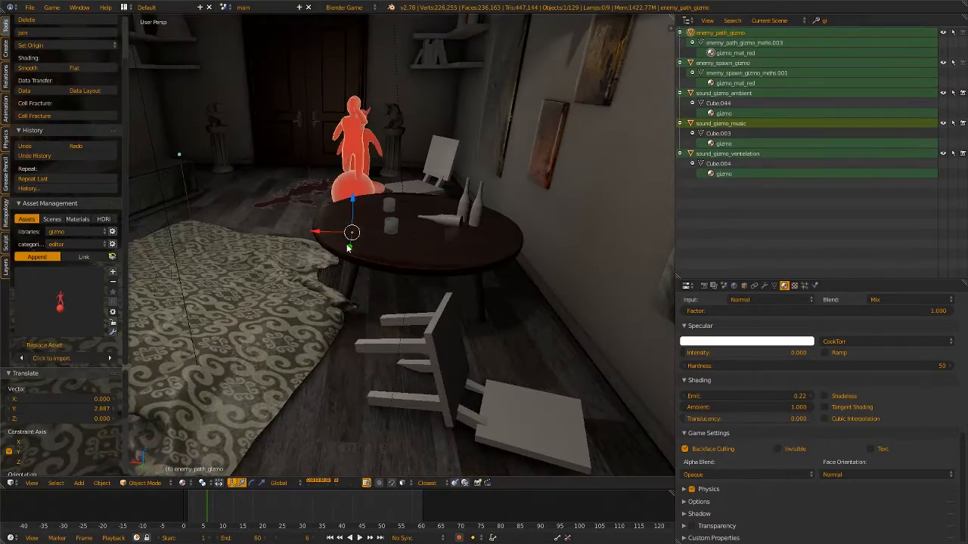
pyautogui.moveTo(324, 236); pyautogui.dragTo(245, 221)
pyautogui.moveTo(245, 221); pyautogui.dragTo(415, 266, button='middle')
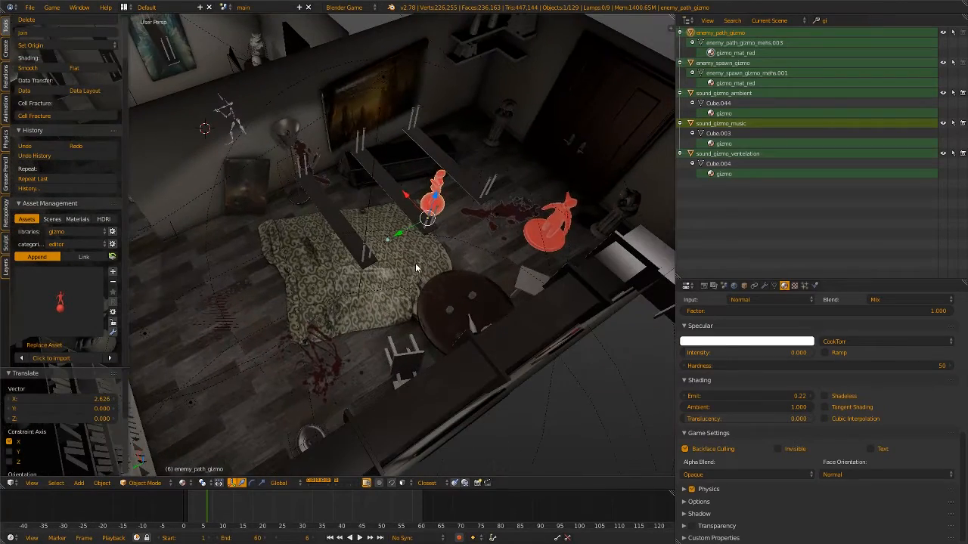
# Duplicate the enemy path gizmo and move the copy 6.334 along Y and 2.008 along X
pyautogui.hotkey('shift', 'd')
pyautogui.press('y')
pyautogui.moveTo(225, 291); pyautogui.dragTo(224, 292)
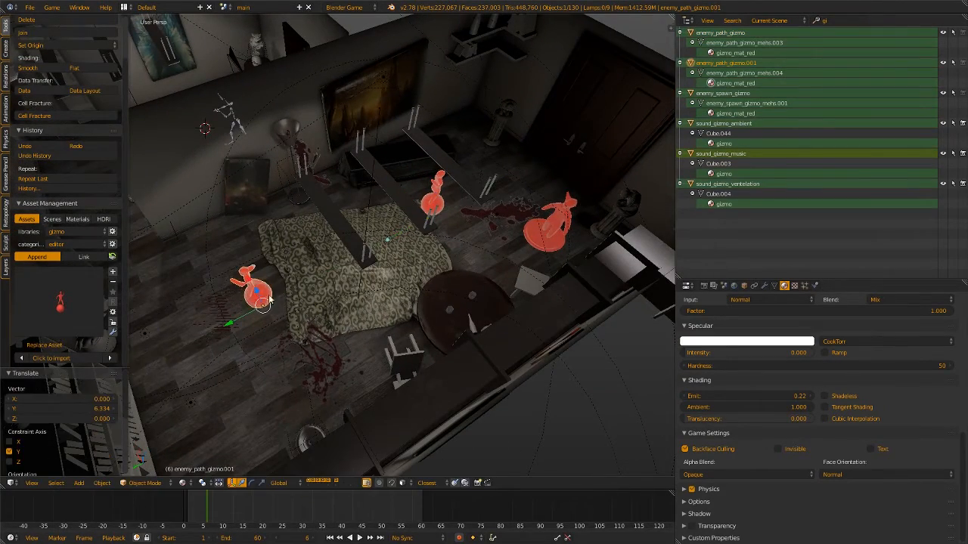
pyautogui.moveTo(267, 295); pyautogui.dragTo(330, 284, button='middle')
pyautogui.moveTo(340, 303); pyautogui.dragTo(269, 298)
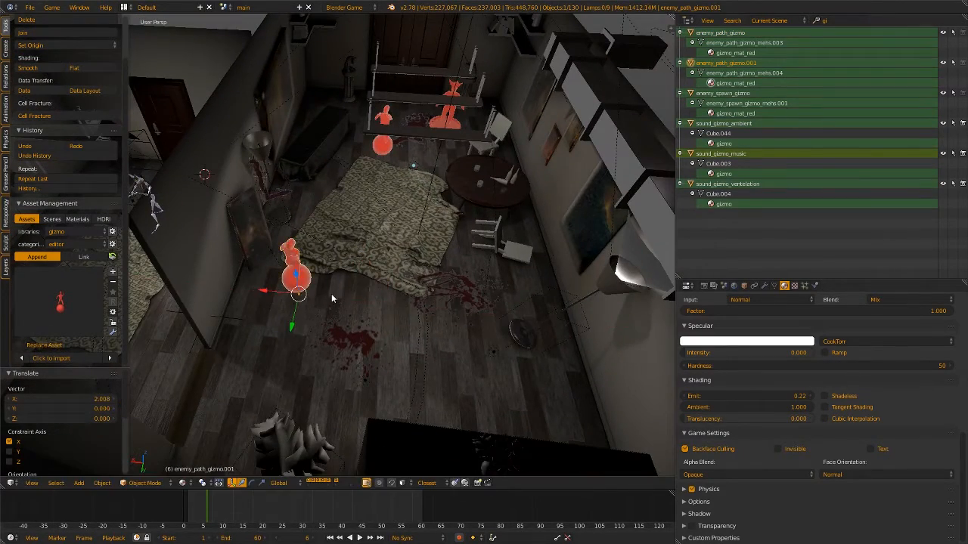
# Duplicate the second path gizmo, offset the copy -5.140 along X across the room and adjust its Y position
pyautogui.hotkey('shift', 'd')
pyautogui.press('x')
pyautogui.moveTo(467, 300); pyautogui.dragTo(466, 300)
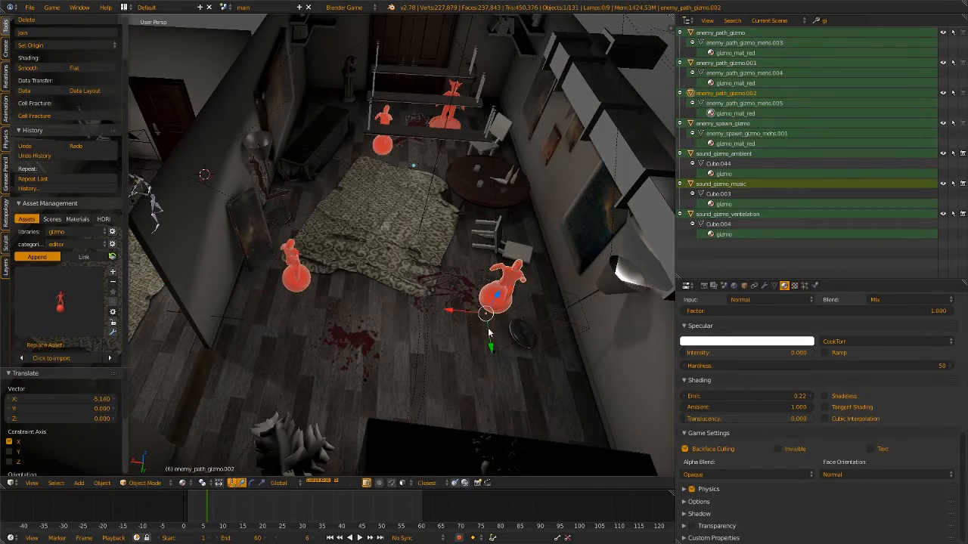
pyautogui.moveTo(488, 330); pyautogui.dragTo(426, 332)
pyautogui.press('a')
# Rotate the two duplicated enemy path gizmos to new facing directions using the Rotate manipulator
pyautogui.moveTo(337, 319); pyautogui.dragTo(322, 280, button='middle')
pyautogui.scroll(3, 332, 305)
pyautogui.rightClick(242, 281)
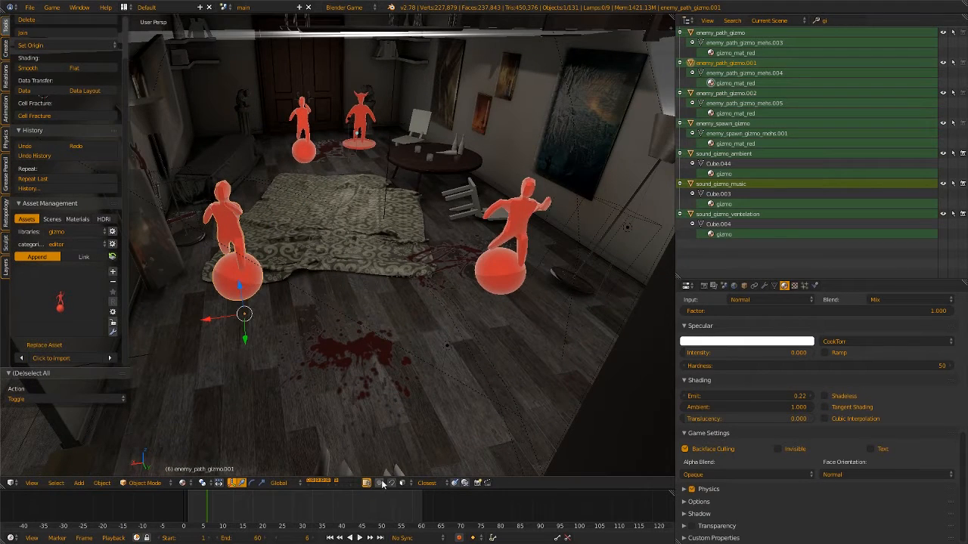
pyautogui.hotkey('ctrl', 'space')
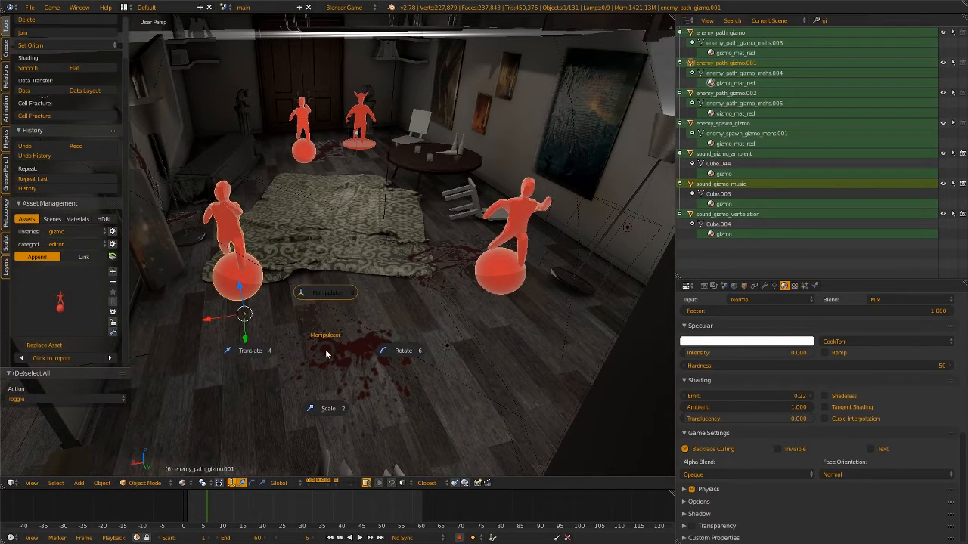
pyautogui.click(401, 355)
pyautogui.moveTo(265, 334); pyautogui.dragTo(301, 280)
pyautogui.rightClick(509, 280)
pyautogui.moveTo(502, 338); pyautogui.dragTo(406, 295)
pyautogui.press('a')
pyautogui.scroll(-2, 353, 173)
pyautogui.moveTo(352, 173); pyautogui.dragTo(343, 242, button='middle')
pyautogui.scroll(-3, 356, 290)
pyautogui.scroll(-3, 393, 293)
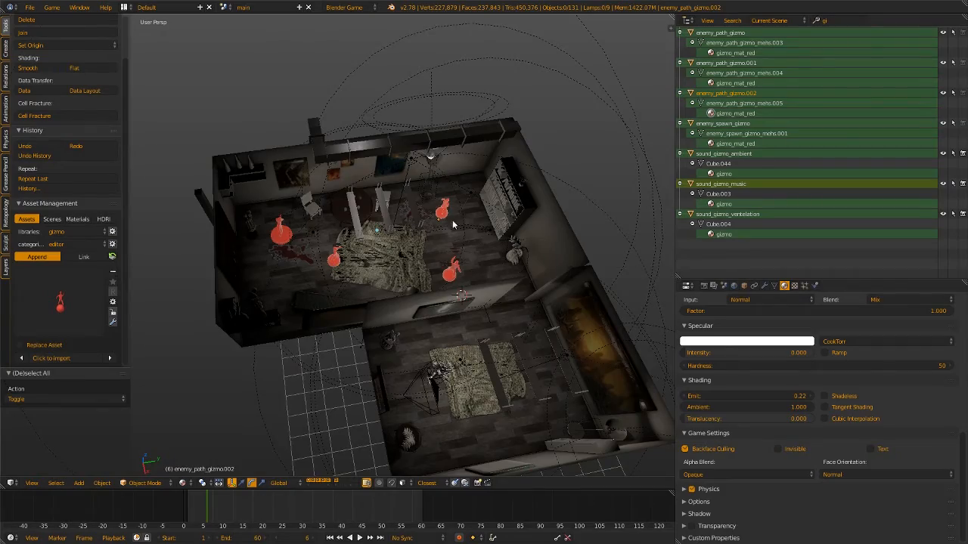
# Select the three enemy path gizmos together with the enemy spawn gizmo and move them to layer 20
pyautogui.moveTo(454, 224); pyautogui.dragTo(328, 433, button='middle')
pyautogui.scroll(3, 363, 208)
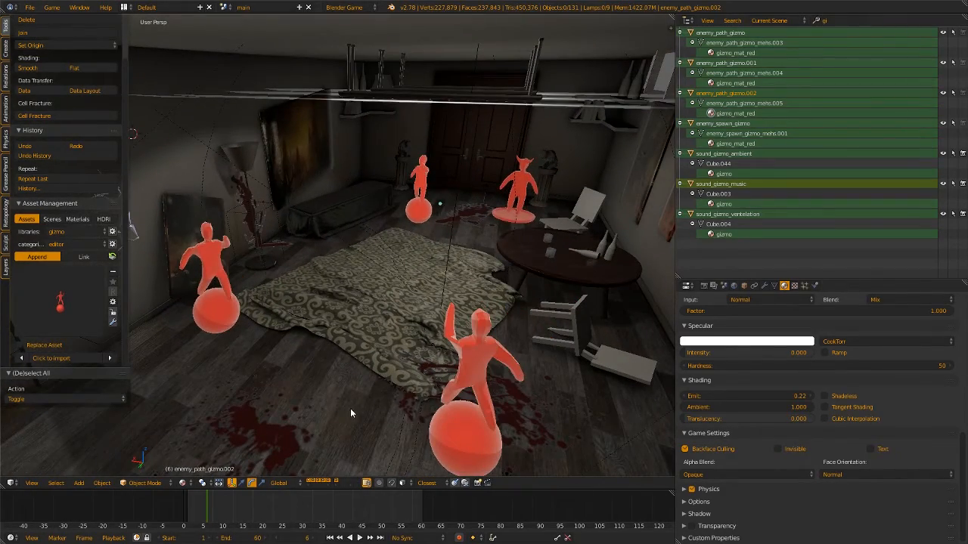
pyautogui.click(475, 364)
pyautogui.keyDown('shift'); pyautogui.click(214, 268); pyautogui.keyUp('shift')
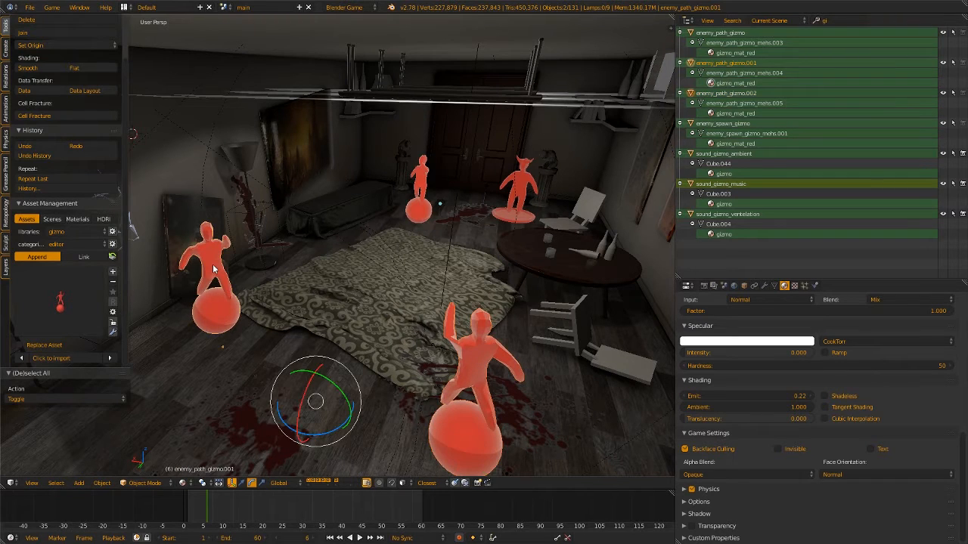
pyautogui.keyDown('shift'); pyautogui.click(422, 187); pyautogui.keyUp('shift')
pyautogui.keyDown('shift'); pyautogui.click(529, 183); pyautogui.keyUp('shift')
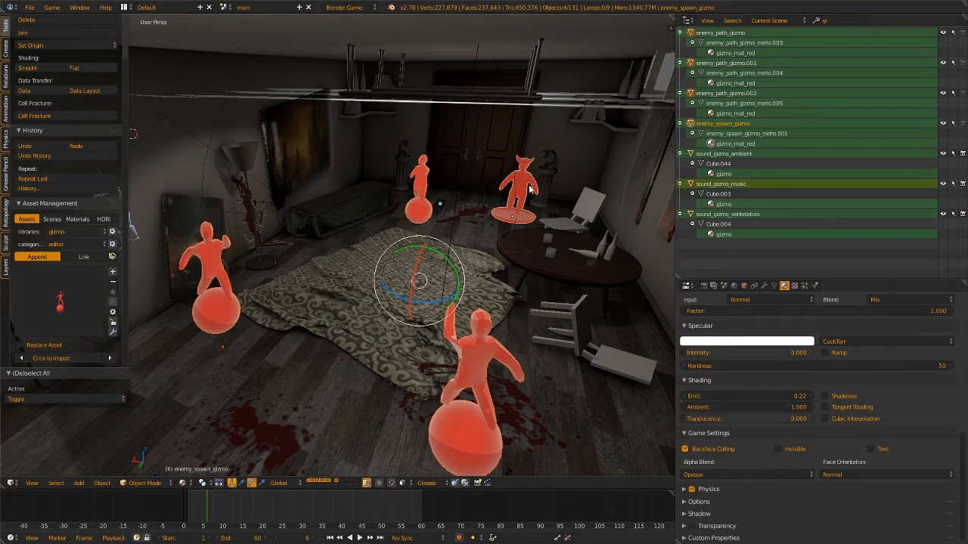
pyautogui.press('m')
pyautogui.click(670, 212)
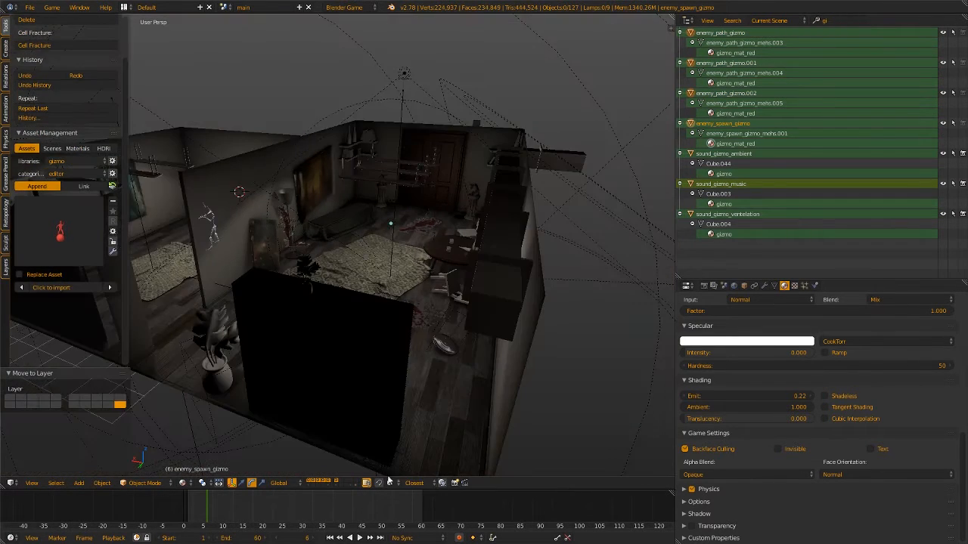
# Show layer 20 together with the level's other visible layers and deselect all objects
pyautogui.keyDown('shift'); pyautogui.click(356, 485); pyautogui.keyUp('shift')
pyautogui.press('a')
pyautogui.scroll(-5, 363, 274)
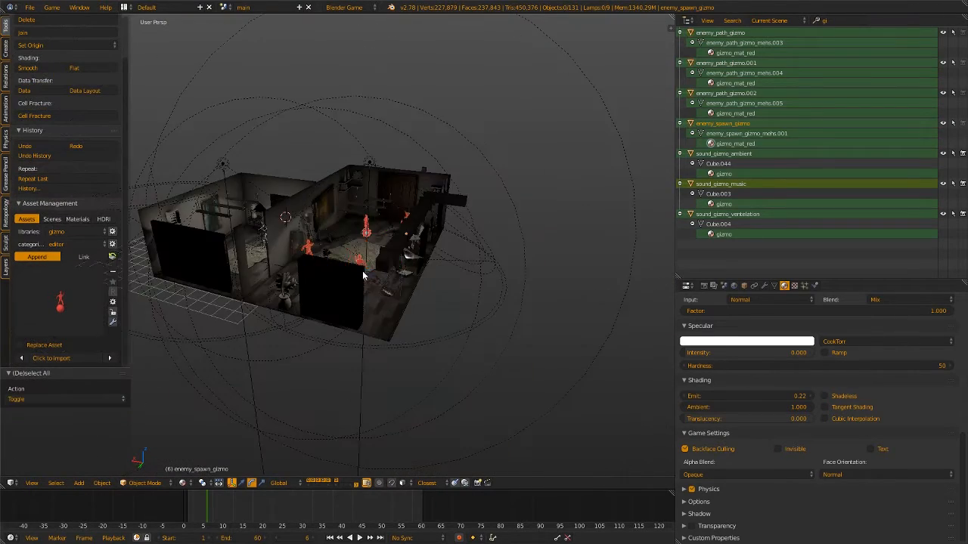
pyautogui.moveTo(363, 274); pyautogui.dragTo(383, 273, button='middle')
pyautogui.scroll(4, 412, 295)
pyautogui.scroll(3, 377, 297)
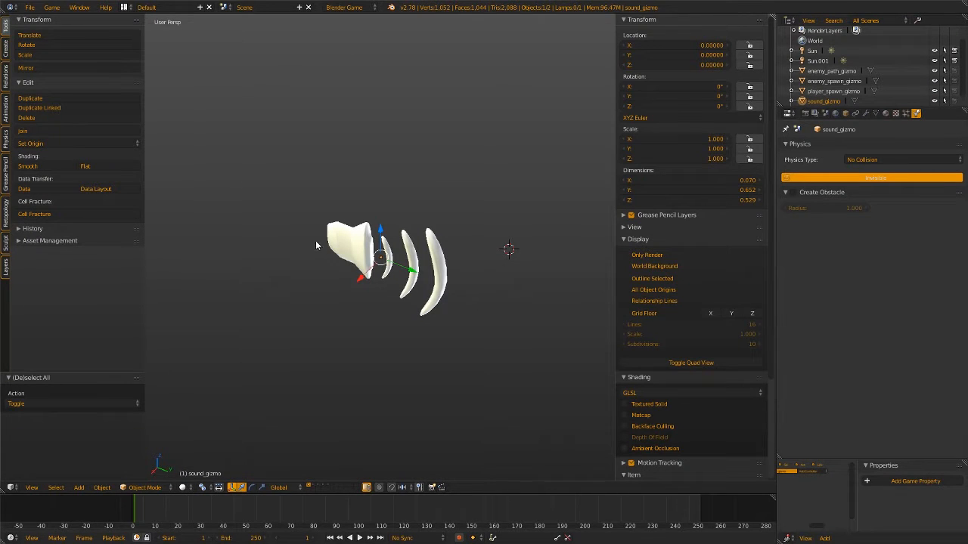
# Examine the sound gizmo's shape in the gizmo library file and its material, texture, mesh data, modifier and object properties
pyautogui.moveTo(241, 308); pyautogui.dragTo(446, 252, button='middle')
pyautogui.press('a')
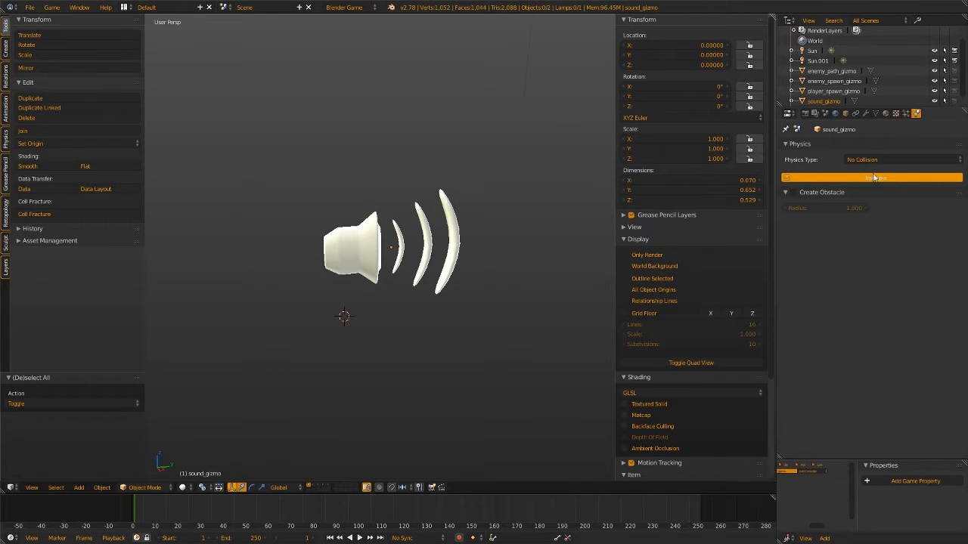
pyautogui.moveTo(489, 251); pyautogui.dragTo(447, 249, button='middle')
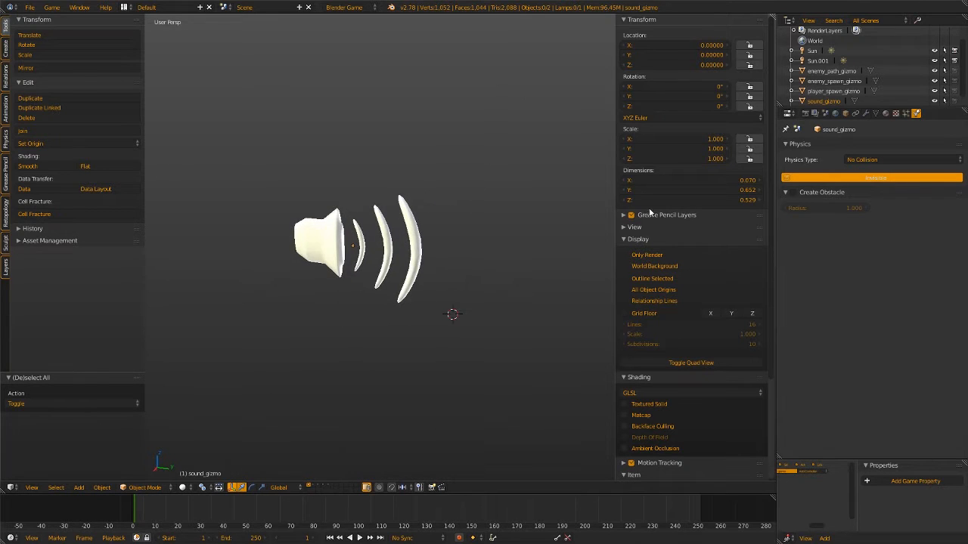
pyautogui.click(885, 113)
pyautogui.click(897, 113)
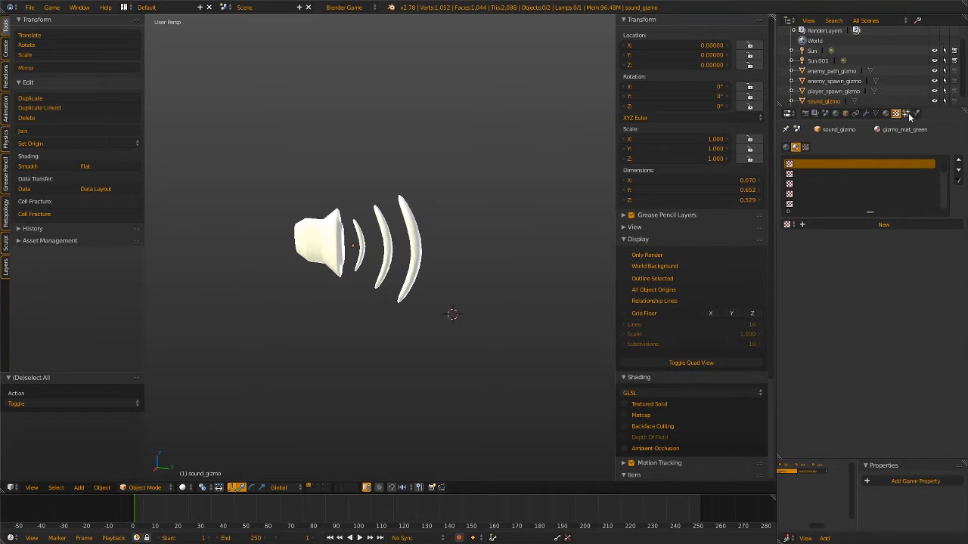
pyautogui.click(885, 113)
pyautogui.click(876, 113)
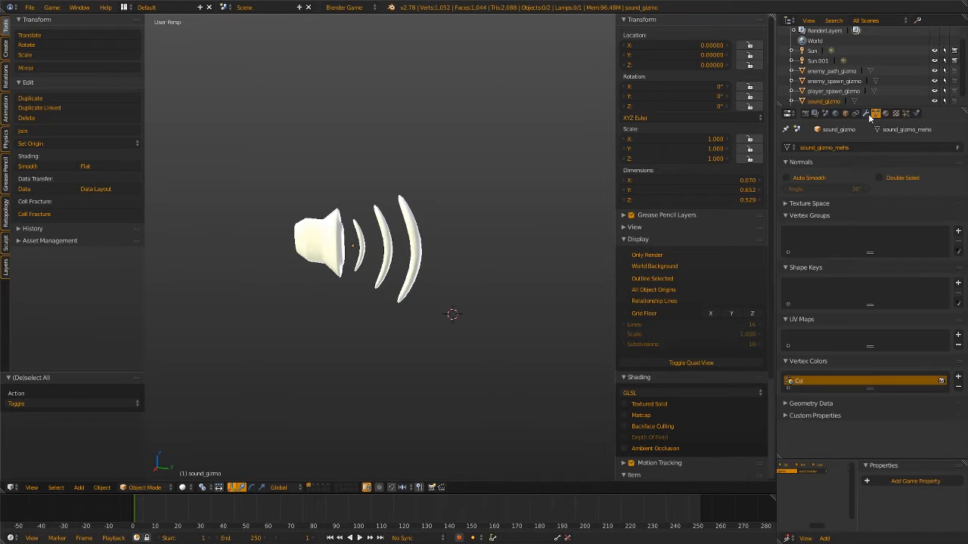
pyautogui.click(865, 113)
pyautogui.click(845, 113)
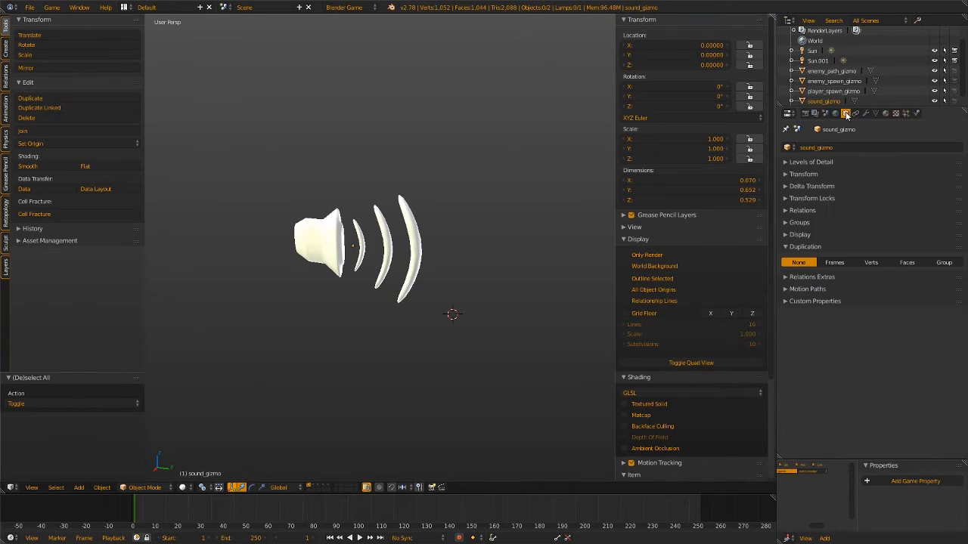
pyautogui.click(784, 247)
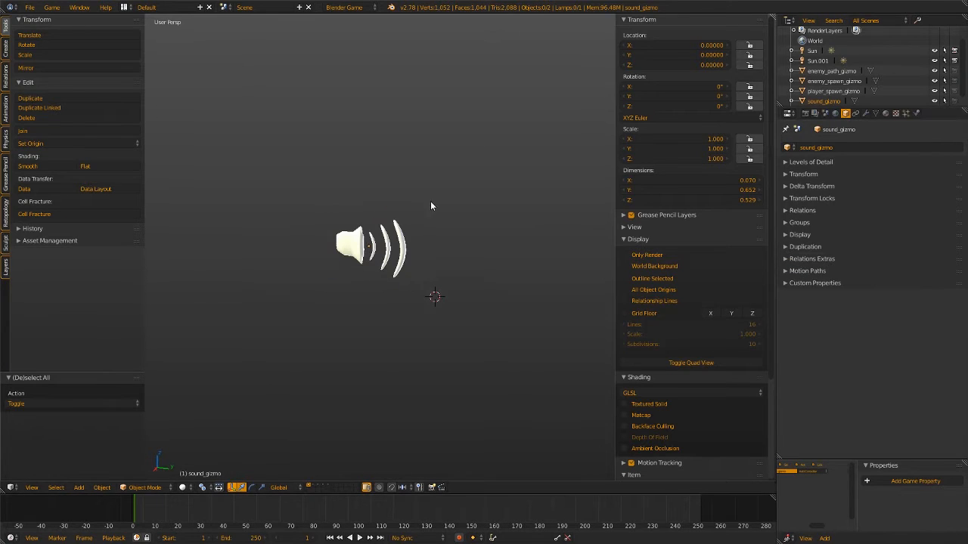
pyautogui.moveTo(487, 227); pyautogui.dragTo(518, 228, button='middle')
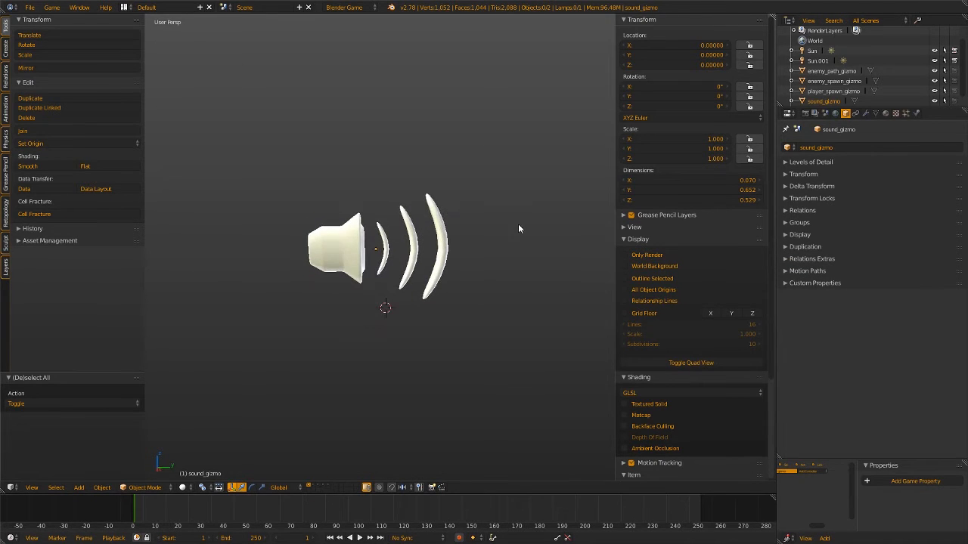
# Look through the gizmo library's layers one by one to examine the player spawn, enemy spawn and enemy path gizmos
pyautogui.click(315, 488)
pyautogui.click(318, 487)
pyautogui.click(322, 487)
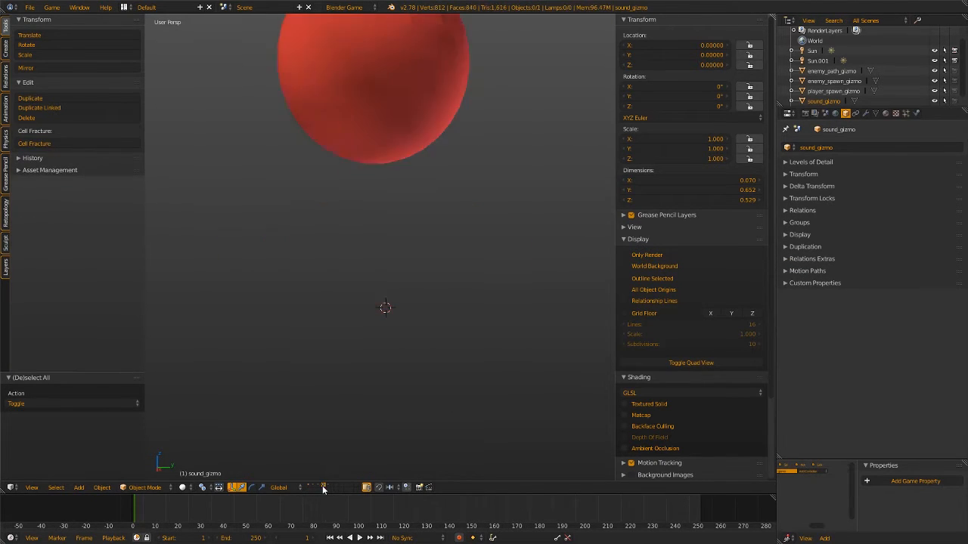
pyautogui.click(327, 488)
pyautogui.click(322, 488)
pyautogui.click(318, 488)
pyautogui.click(315, 488)
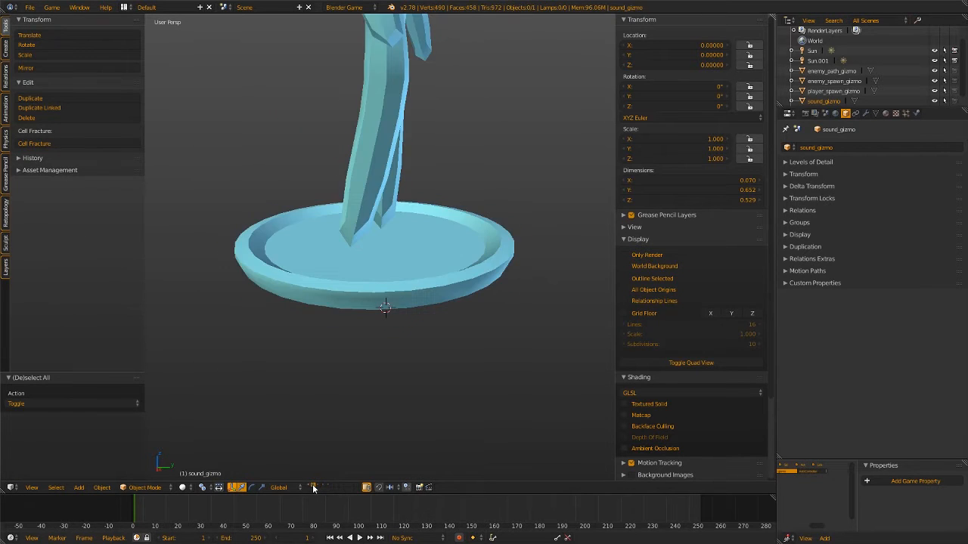
pyautogui.click(311, 488)
pyautogui.click(315, 488)
pyautogui.click(318, 488)
pyautogui.click(323, 488)
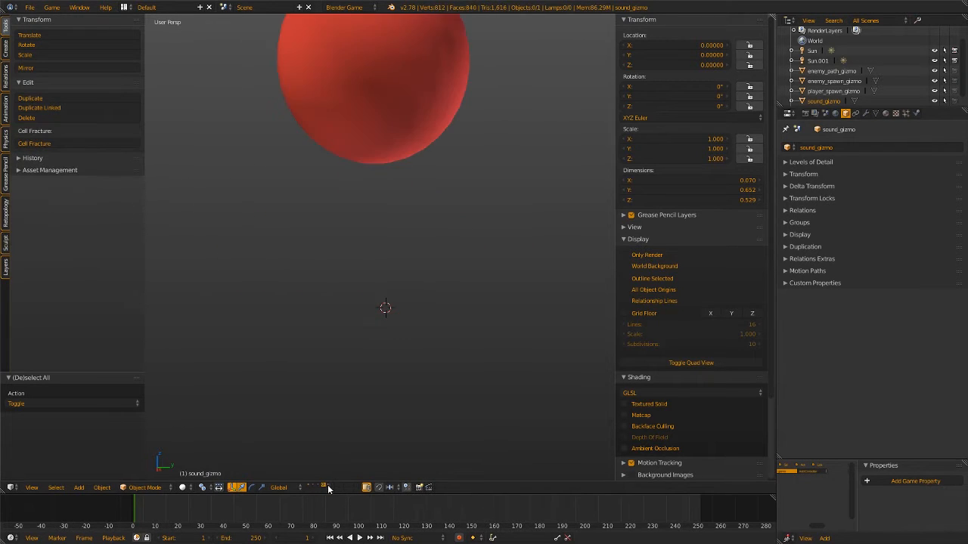
# Show only the fifth layer with the wireframe trigger cube and select the trigger
pyautogui.click(327, 487)
pyautogui.scroll(-5, 352, 376)
pyautogui.moveTo(363, 358); pyautogui.dragTo(313, 360, button='middle')
pyautogui.scroll(-4, 314, 358)
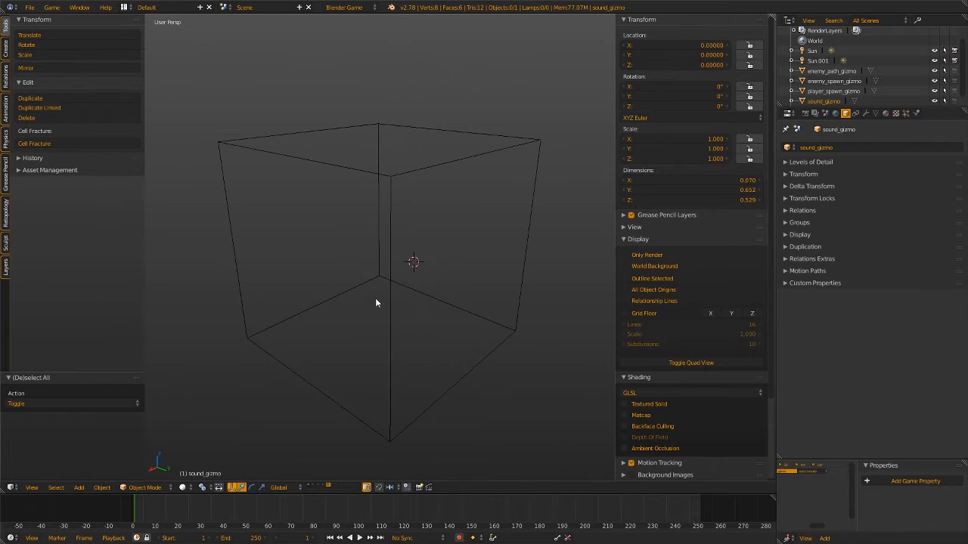
pyautogui.rightClick(392, 294)
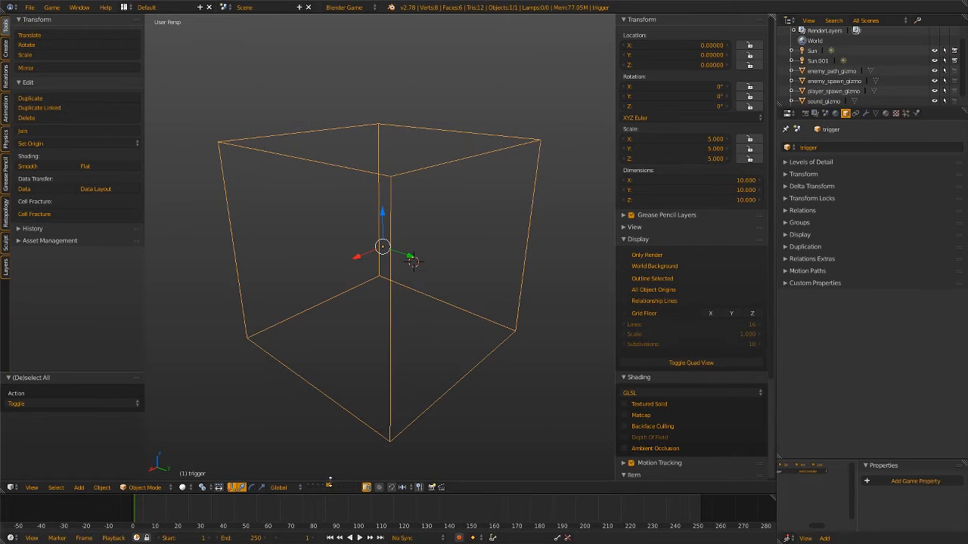
# Examine the enemy path gizmo from several angles and step back through the spawn gizmo layers to the sound gizmo
pyautogui.click(323, 488)
pyautogui.scroll(5, 412, 337)
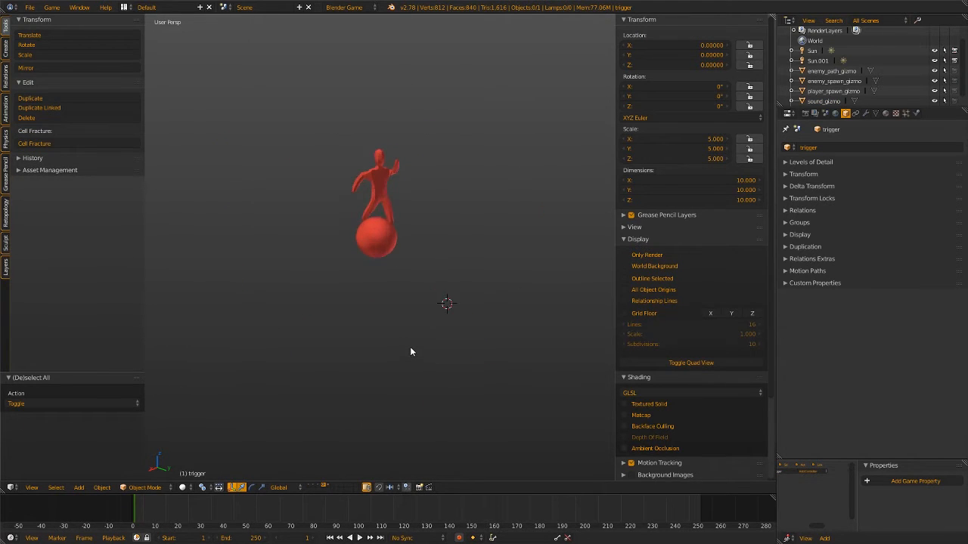
pyautogui.moveTo(411, 348); pyautogui.dragTo(449, 331, button='middle')
pyautogui.scroll(2, 410, 337)
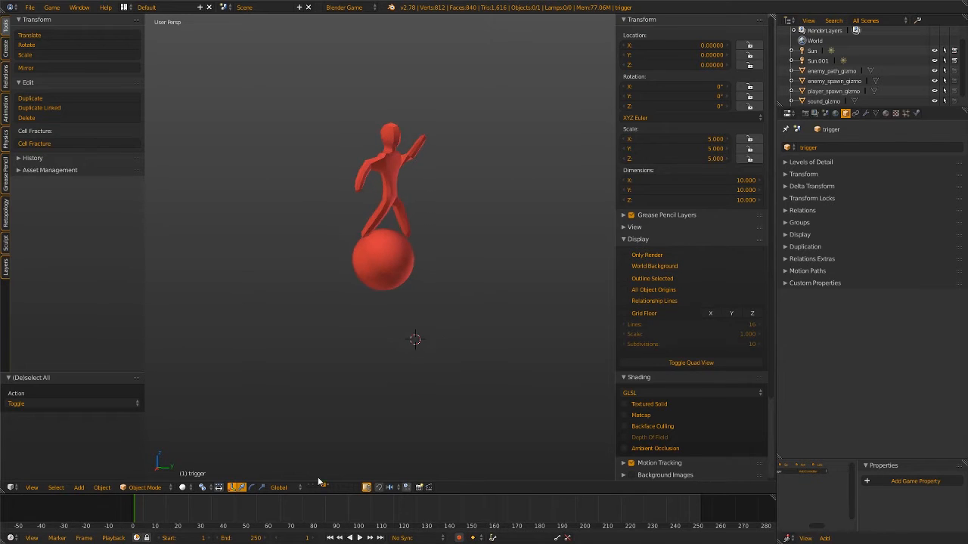
pyautogui.click(319, 488)
pyautogui.click(314, 488)
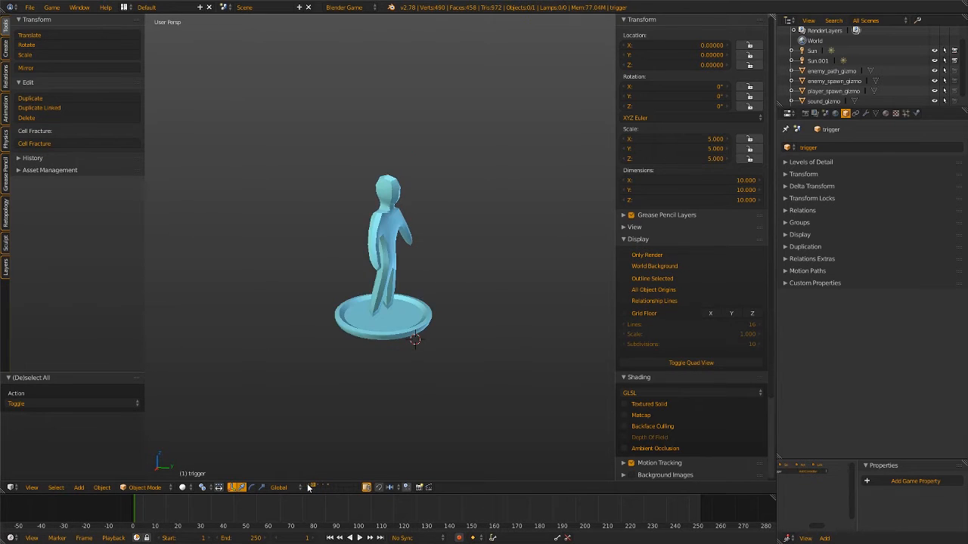
pyautogui.click(309, 486)
pyautogui.scroll(4, 383, 363)
pyautogui.moveTo(404, 302)
pyautogui.keyDown('shift'); pyautogui.mouseDown(button='middle')
pyautogui.moveTo(445, 275)
pyautogui.moveTo(355, 272)
pyautogui.moveTo(491, 270)
pyautogui.moveTo(347, 267)
pyautogui.moveTo(416, 301)
pyautogui.mouseUp(button='middle'); pyautogui.keyUp('shift')
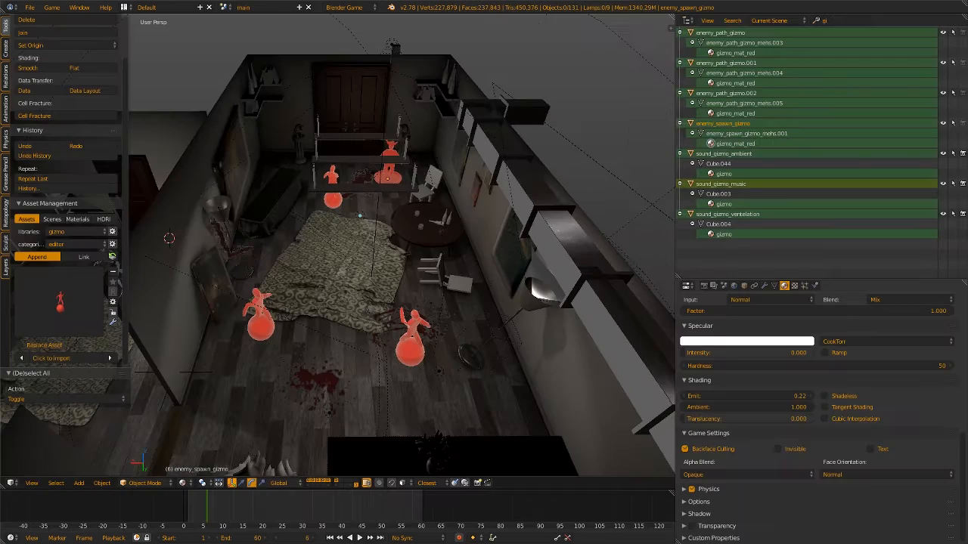
pyautogui.moveTo(575, 279); pyautogui.dragTo(454, 289, button='middle')
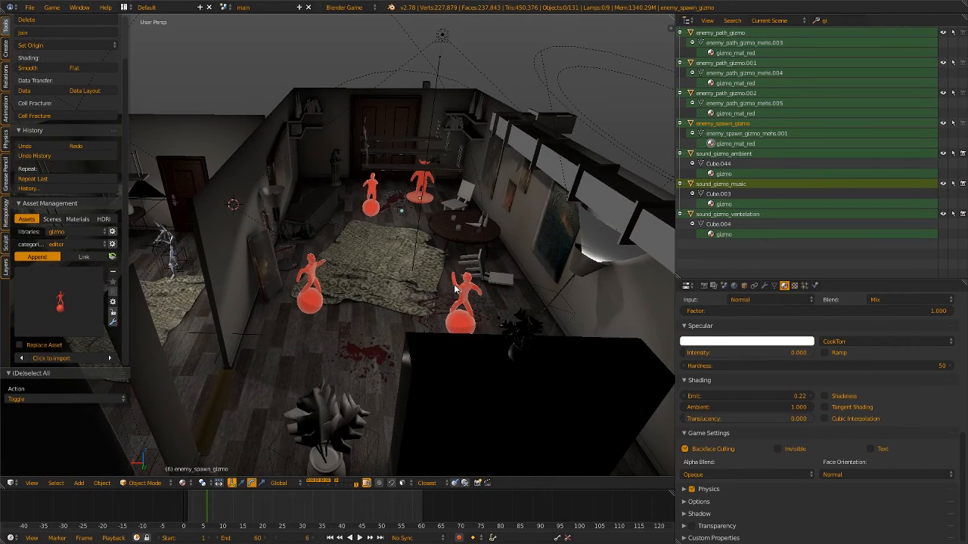